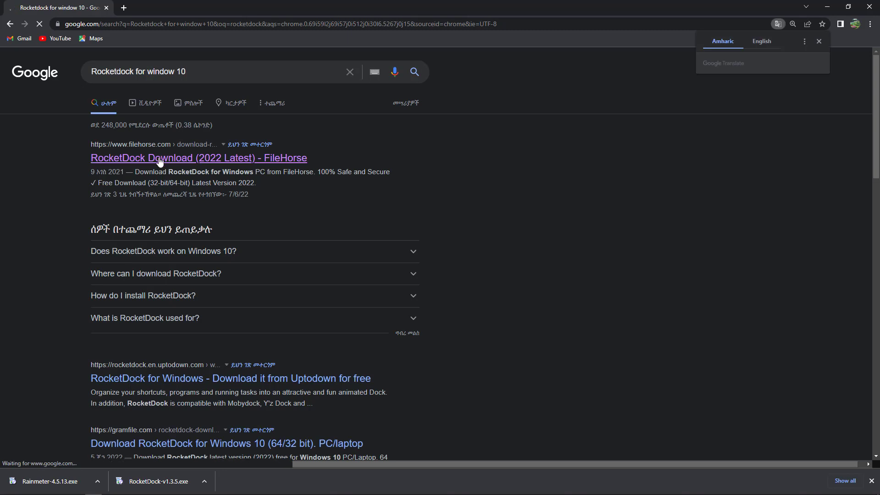
# Step: Open the 'RocketDock Download (2022 Latest) - FileHorse' search result
pyautogui.click(161, 161)
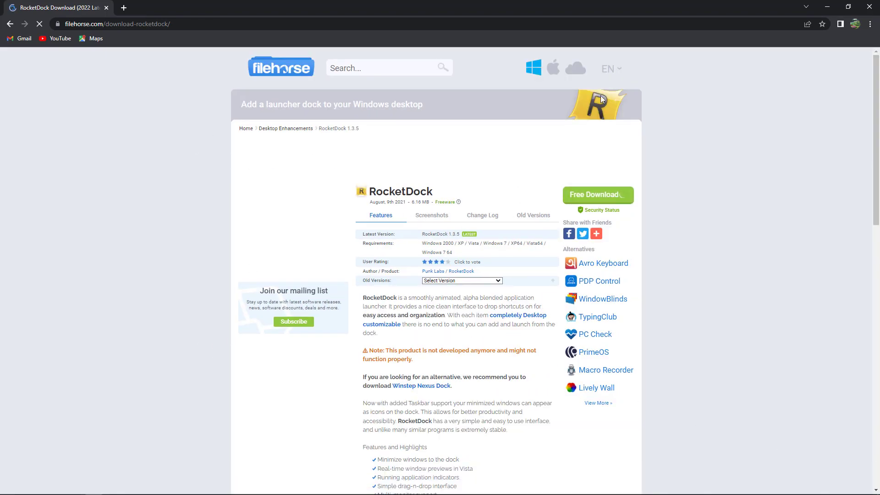
# Step: Download the RocketDock 1.3.5 installer from FileHorse, show it in its folder, and minimize Chrome
pyautogui.click(590, 199)
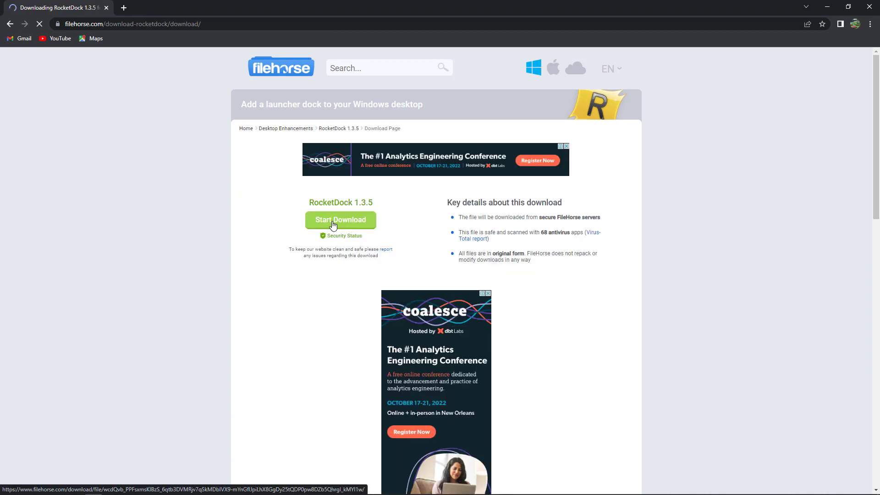
pyautogui.click(333, 225)
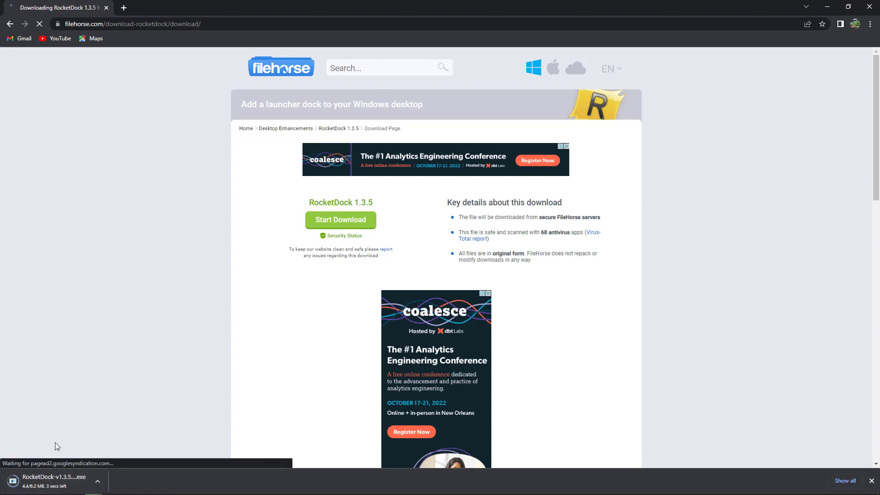
pyautogui.click(98, 482)
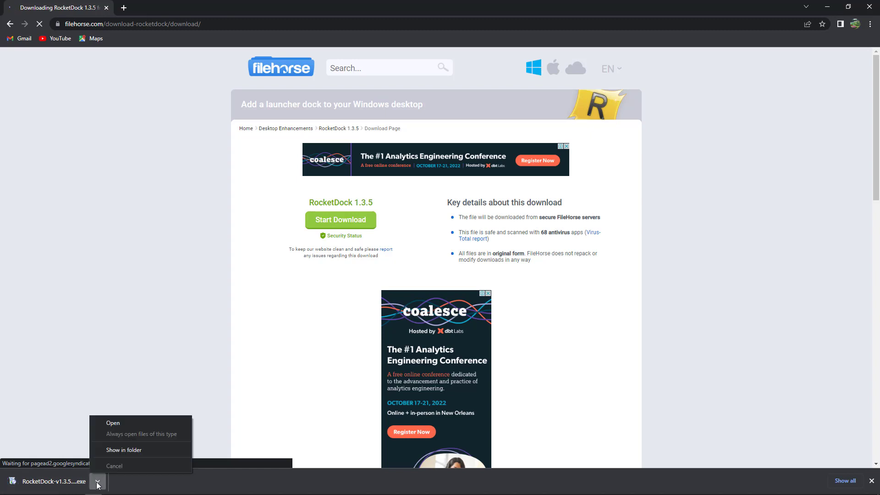
pyautogui.click(121, 450)
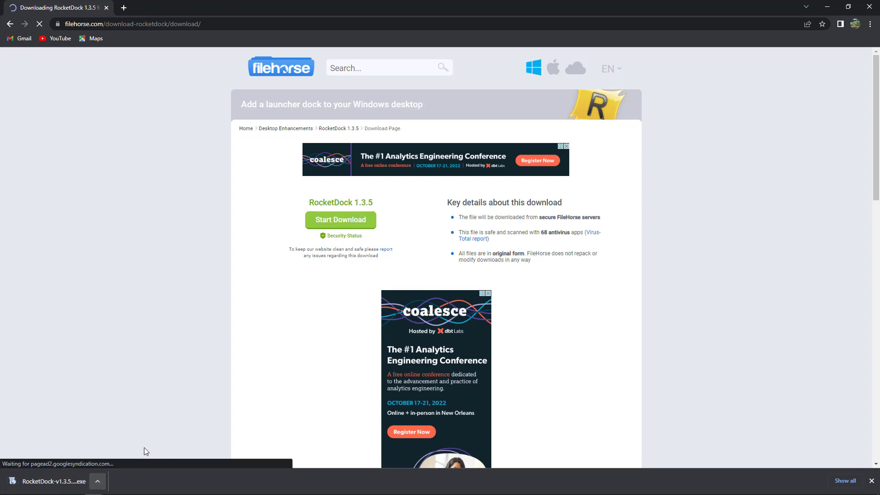
pyautogui.click(827, 8)
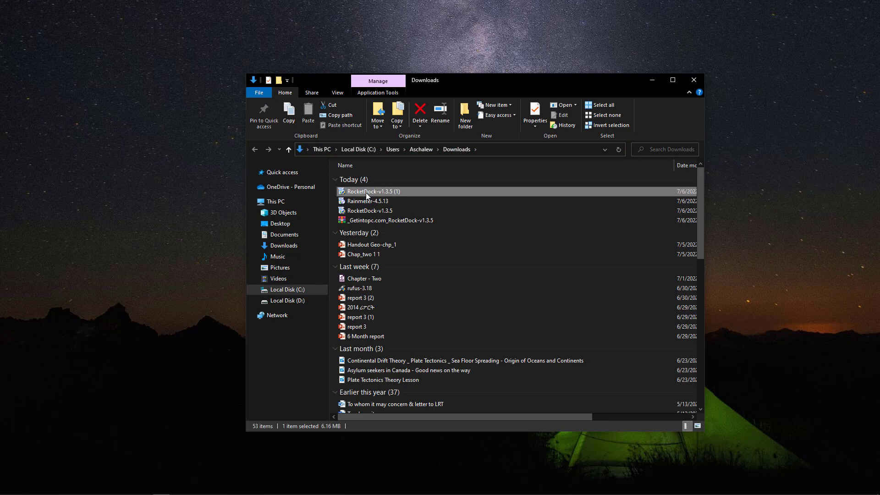
# Step: Run the RocketDock-v1.3.5 (1) installer from the Downloads folder
pyautogui.rightClick(366, 193)
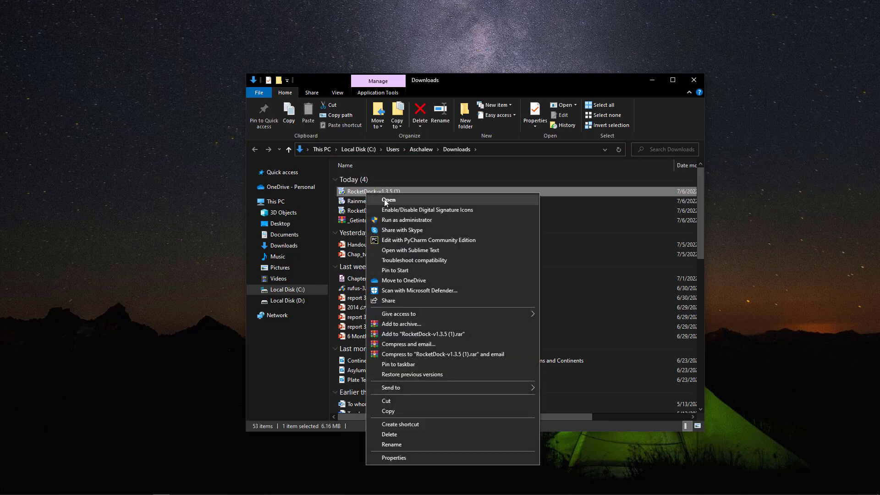
pyautogui.click(386, 200)
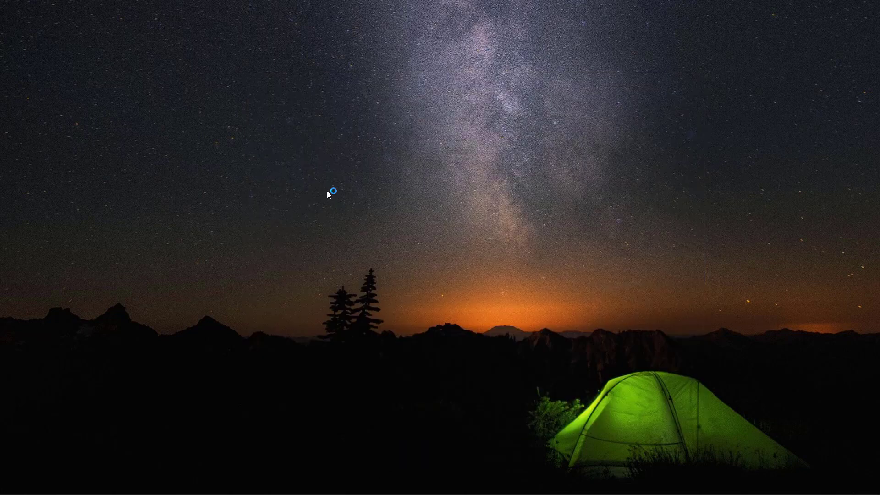
# Step: Choose English as the setup language
pyautogui.click(418, 255)
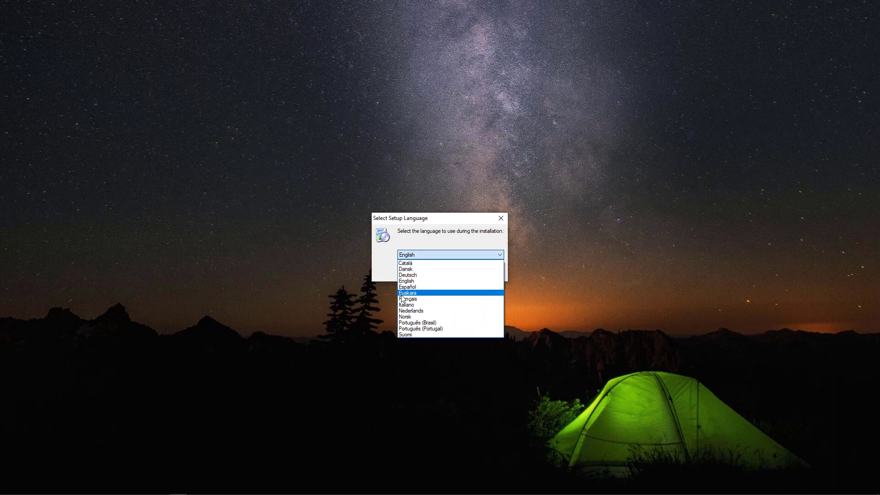
pyautogui.click(404, 281)
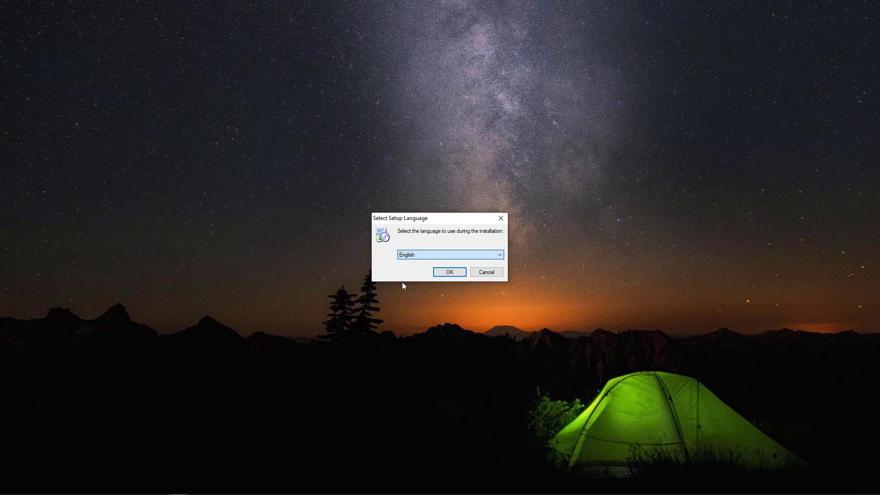
pyautogui.click(452, 271)
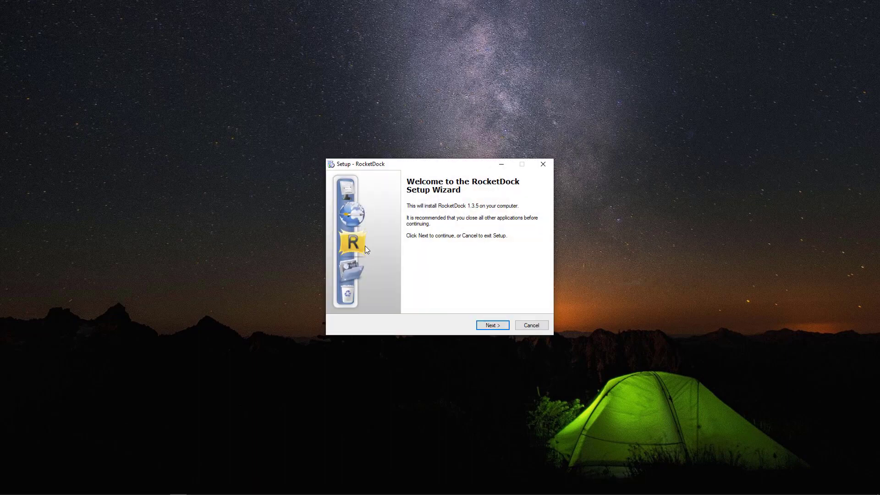
# Step: Accept the license and install RocketDock into C:\Program Files (x86)\RocketDock with default options
pyautogui.click(491, 326)
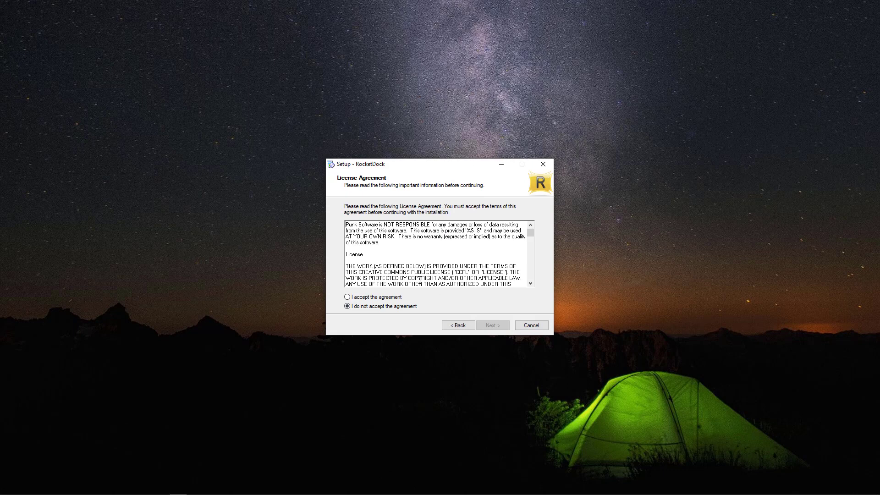
pyautogui.click(349, 298)
pyautogui.click(495, 326)
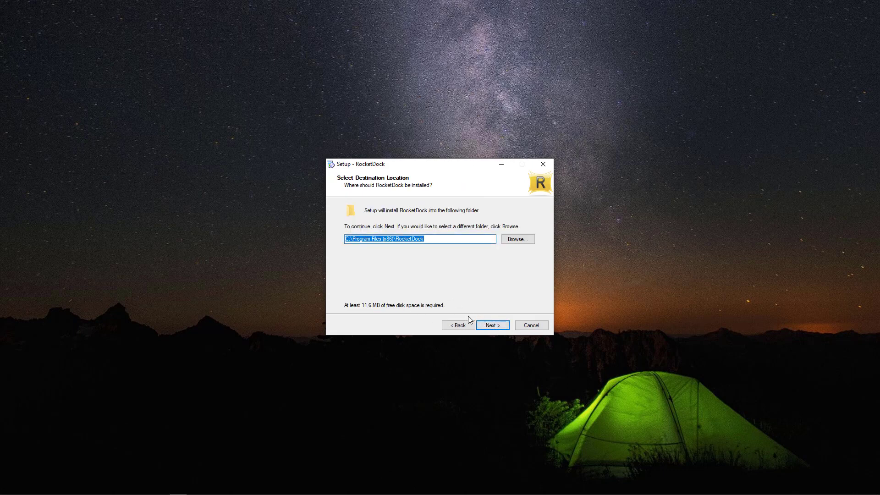
pyautogui.click(491, 325)
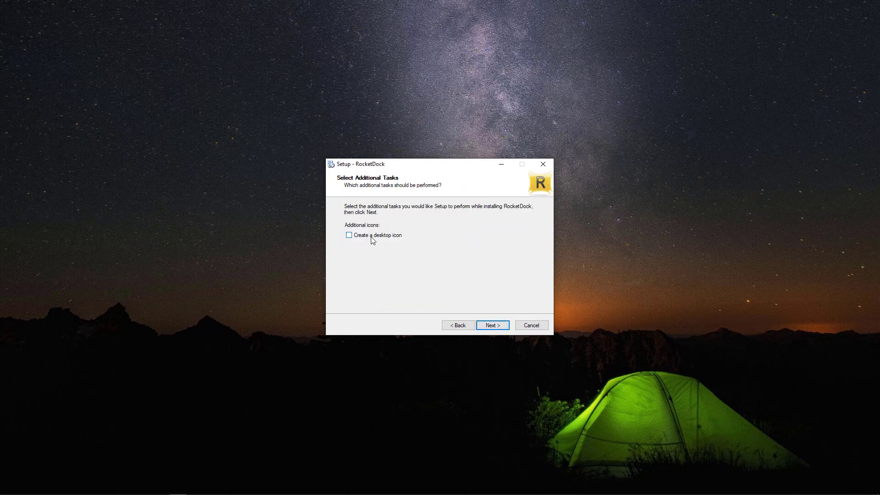
pyautogui.click(492, 325)
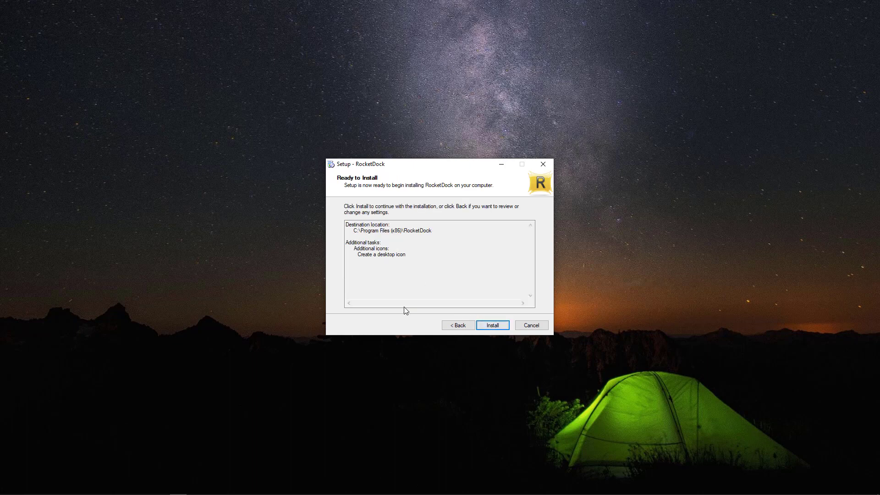
pyautogui.click(495, 329)
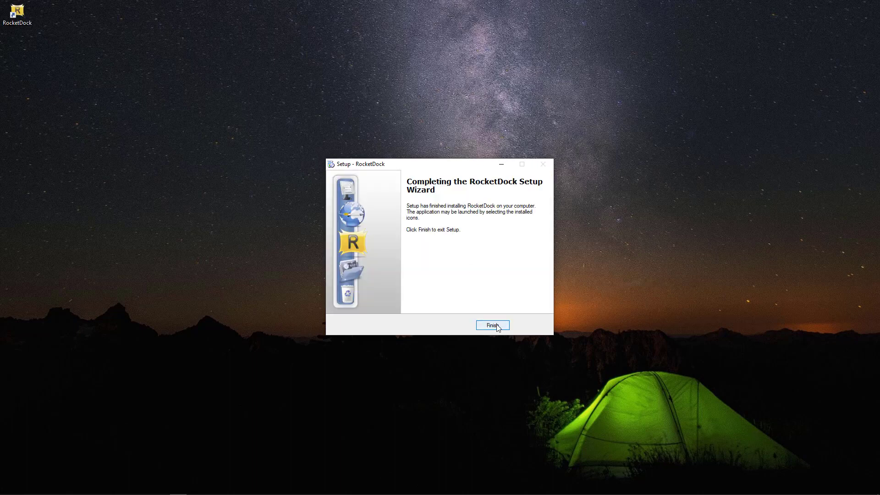
pyautogui.click(495, 325)
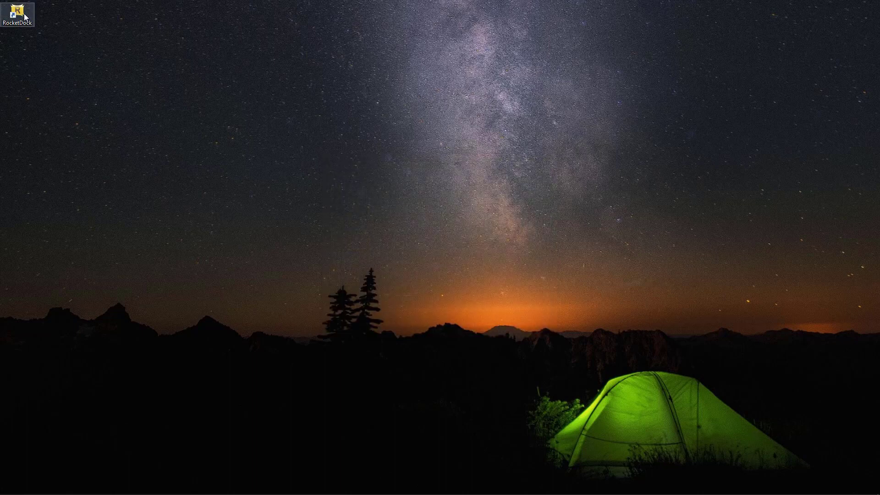
# Step: Move the RocketDock shortcut to mid-desktop and launch RocketDock from it
pyautogui.moveTo(118, 60); pyautogui.dragTo(403, 217)
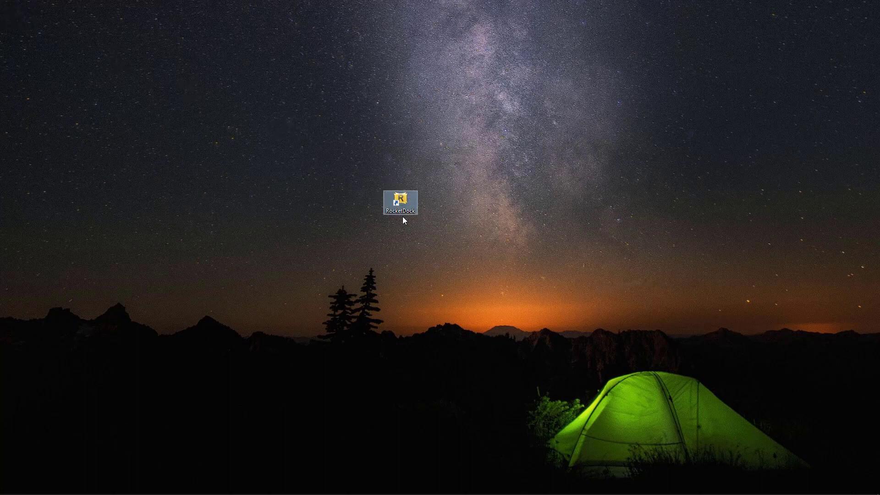
pyautogui.click(429, 207)
pyautogui.click(408, 204)
pyautogui.rightClick(408, 204)
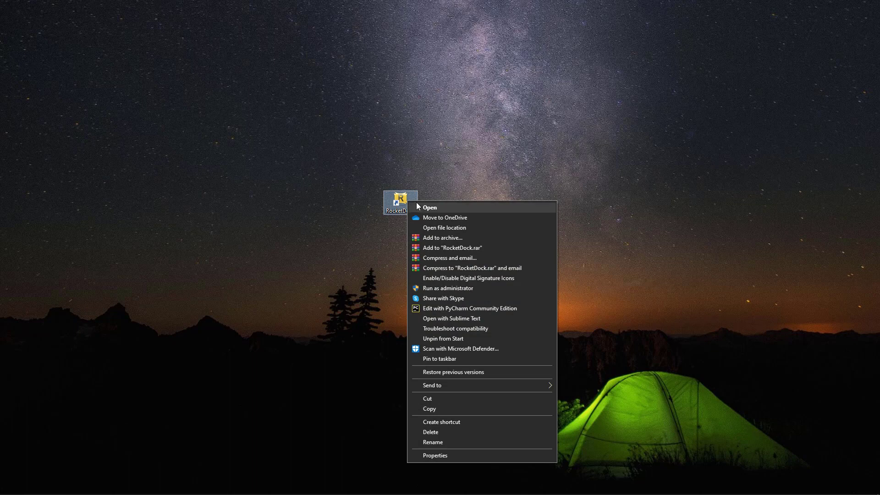
pyautogui.click(435, 206)
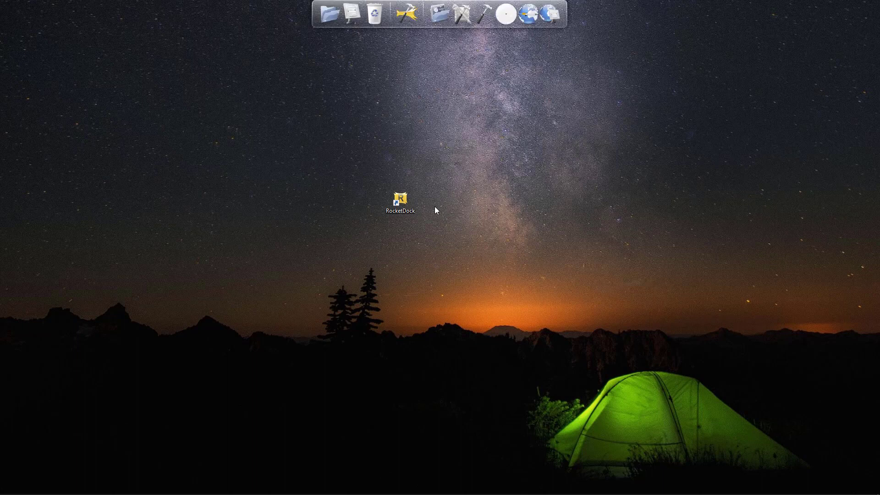
# Step: Open Dock Settings from the dock's right-click menu
pyautogui.rightClick(537, 13)
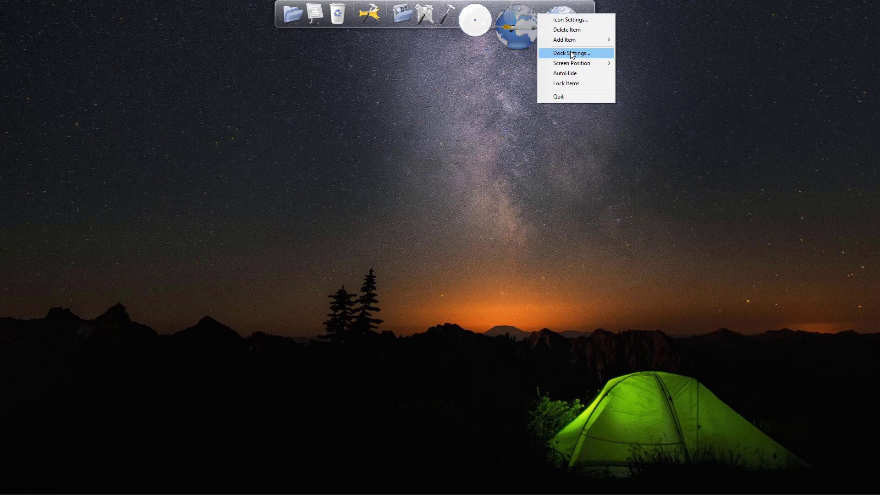
pyautogui.moveTo(565, 40)
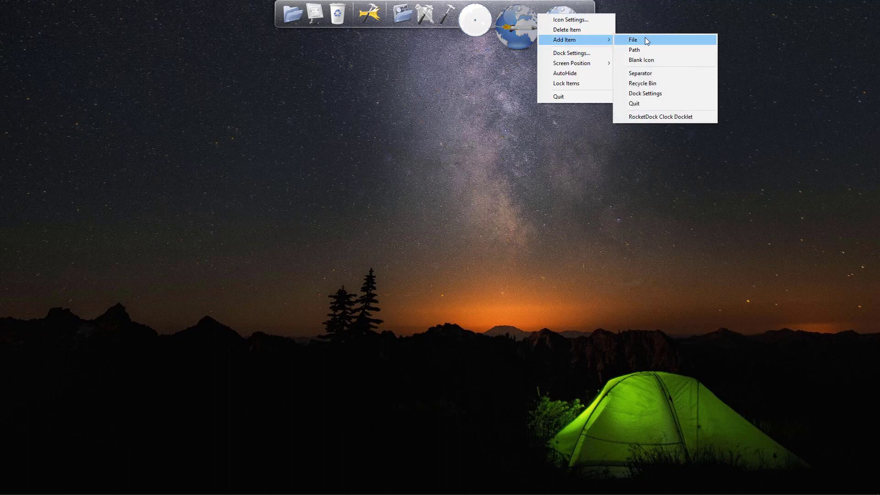
pyautogui.click(579, 54)
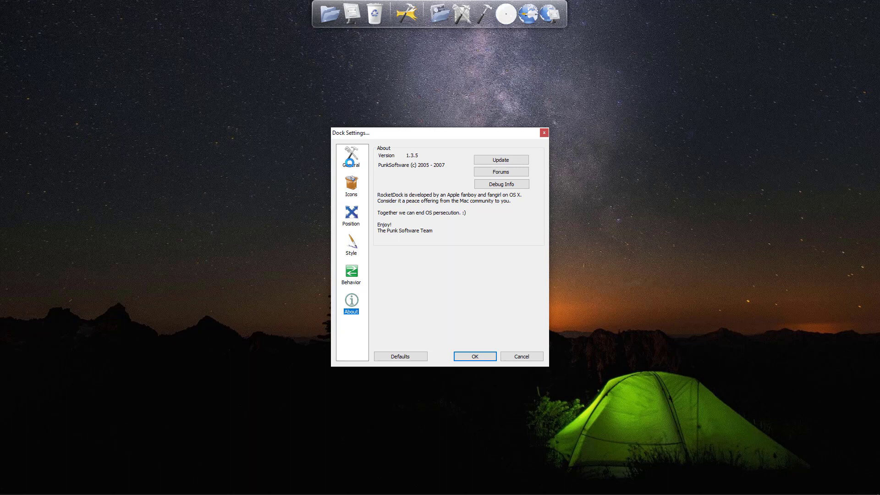
# Step: Shrink the dock icons from 48 px to 16 px and try the opacity slider
pyautogui.click(350, 164)
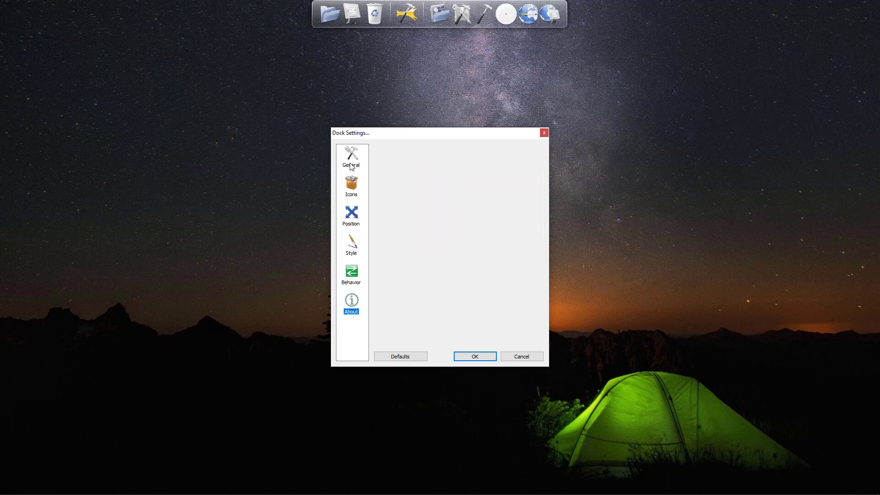
pyautogui.click(351, 164)
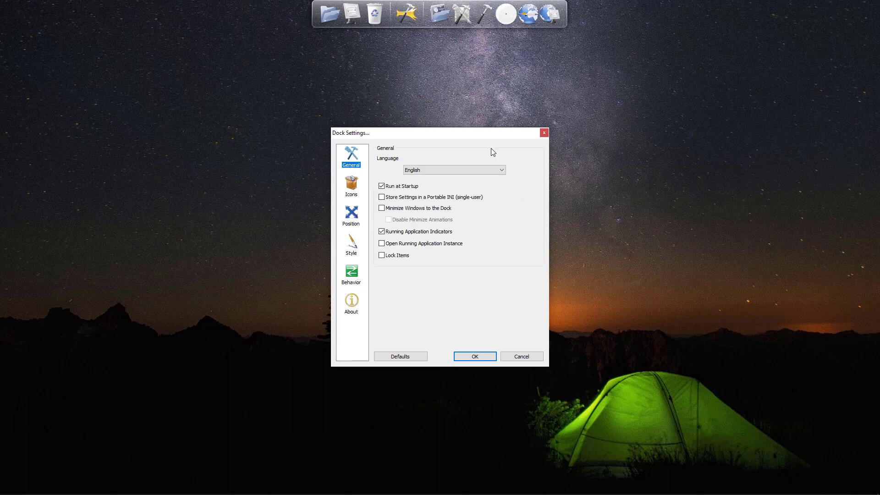
pyautogui.click(352, 186)
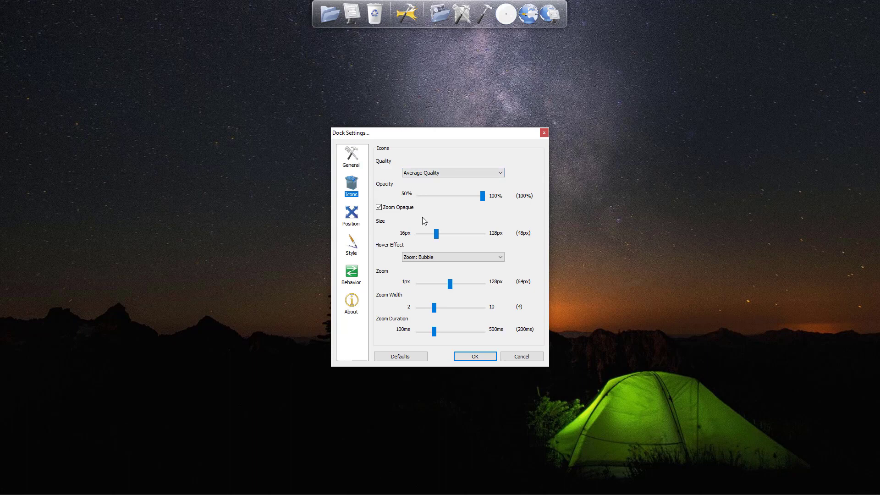
pyautogui.moveTo(436, 234); pyautogui.dragTo(413, 231)
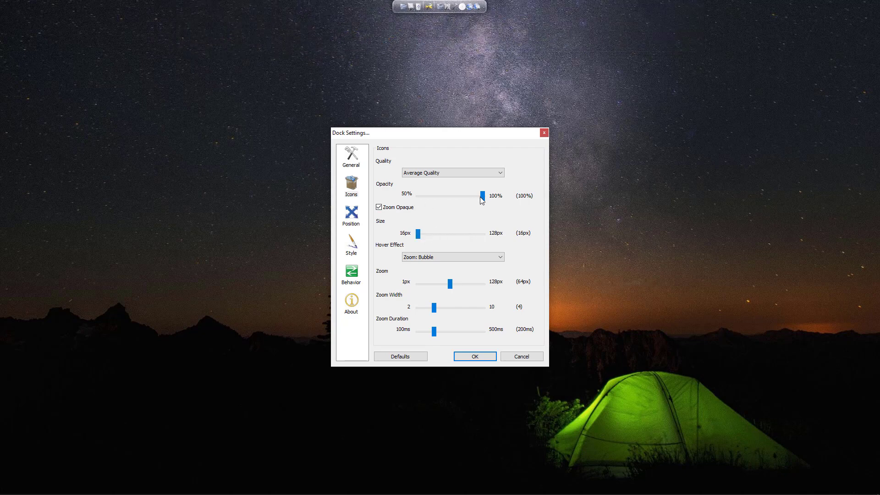
pyautogui.moveTo(483, 197)
pyautogui.mouseDown()
pyautogui.moveTo(445, 200)
pyautogui.moveTo(487, 208)
pyautogui.mouseUp()
# Step: Try the dock at the Bottom, Left and Right edges, return it to Top, and apply with OK
pyautogui.click(355, 215)
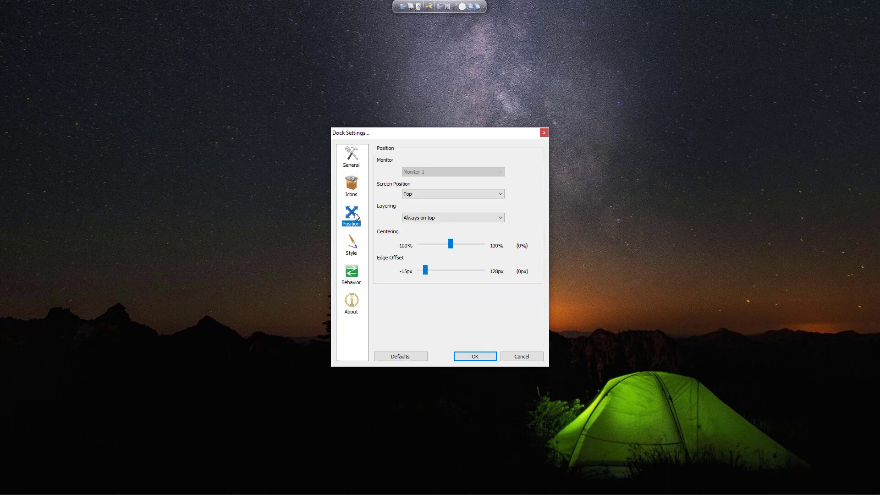
pyautogui.click(466, 193)
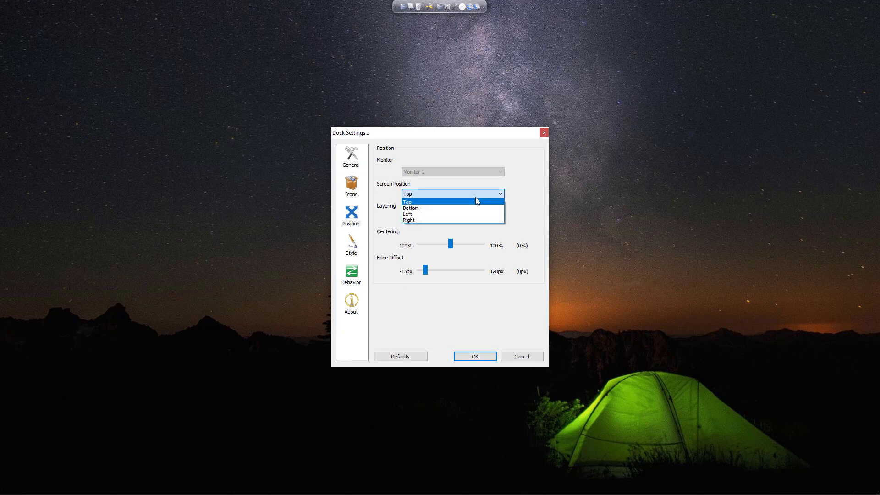
pyautogui.click(435, 209)
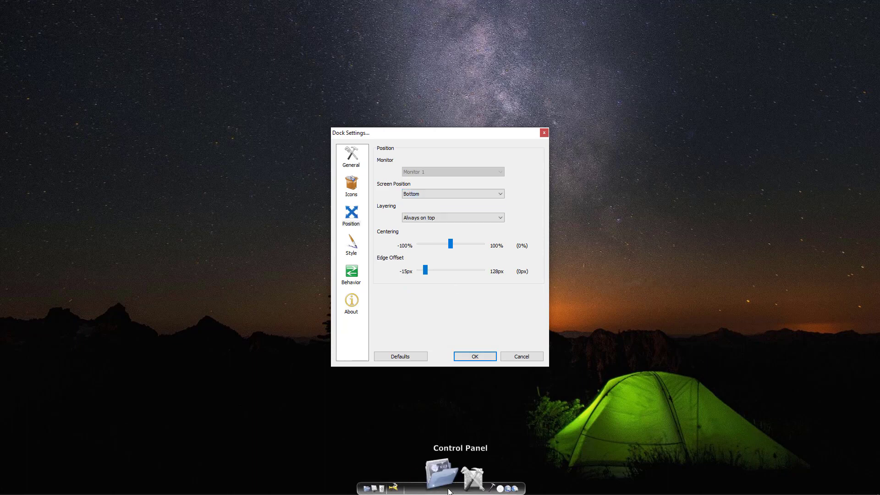
pyautogui.click(491, 198)
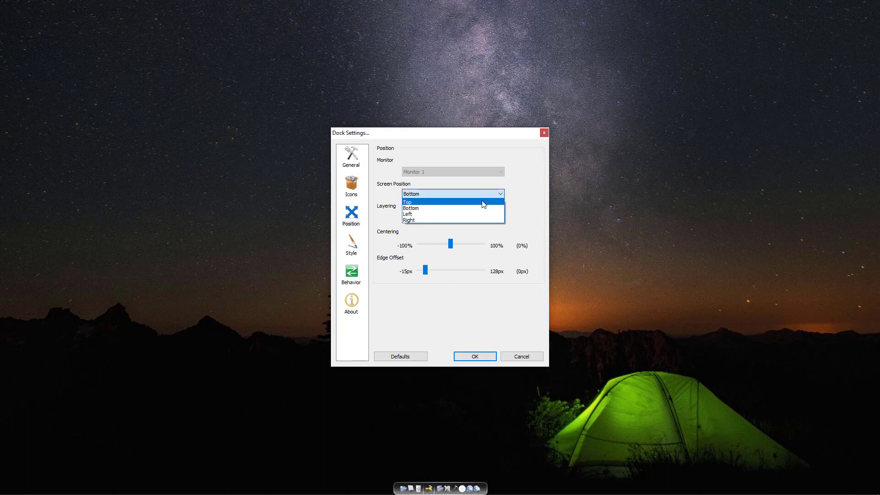
pyautogui.click(443, 214)
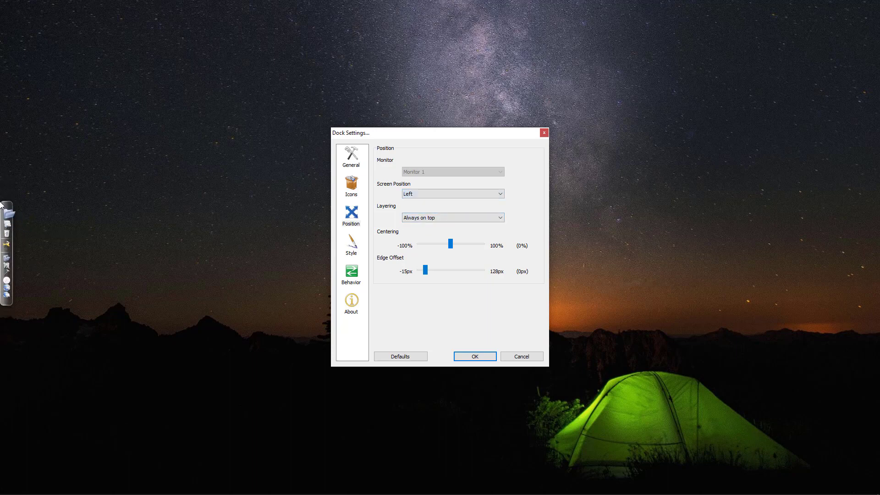
pyautogui.click(442, 194)
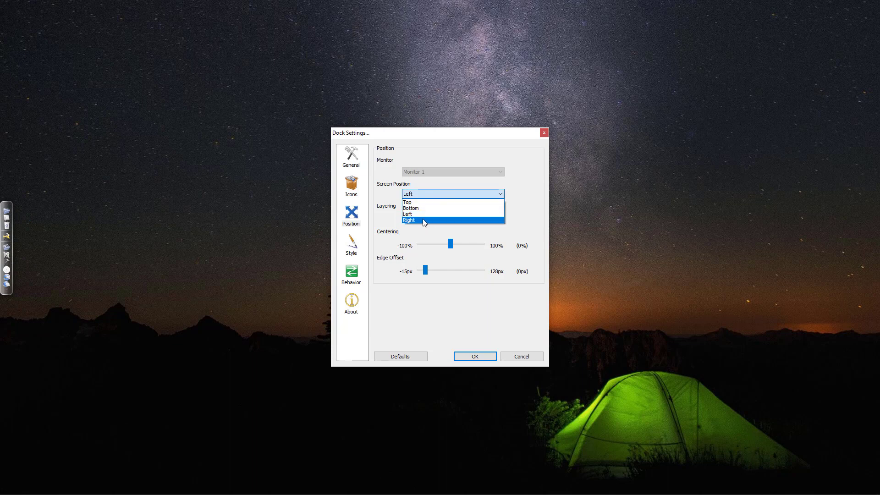
pyautogui.click(422, 220)
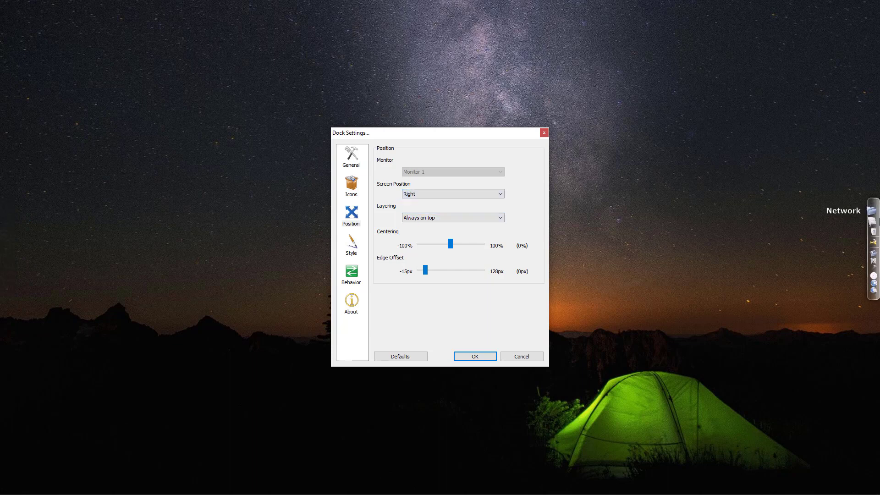
pyautogui.click(440, 194)
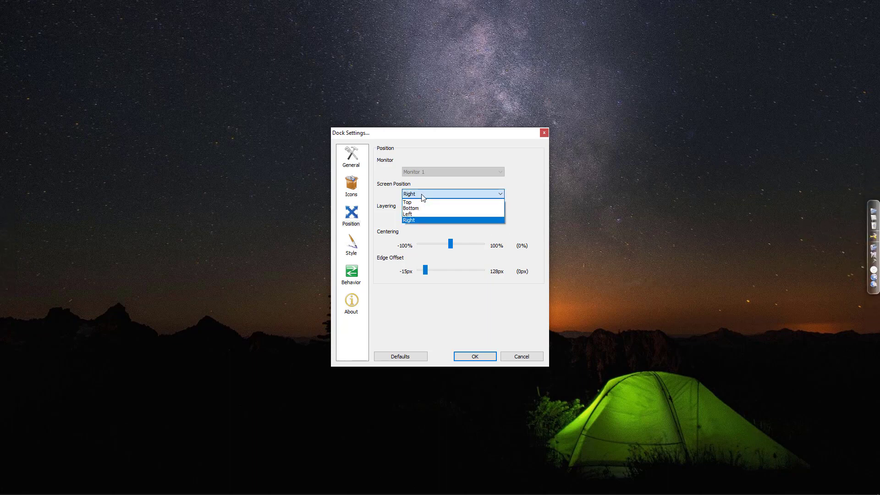
pyautogui.click(421, 201)
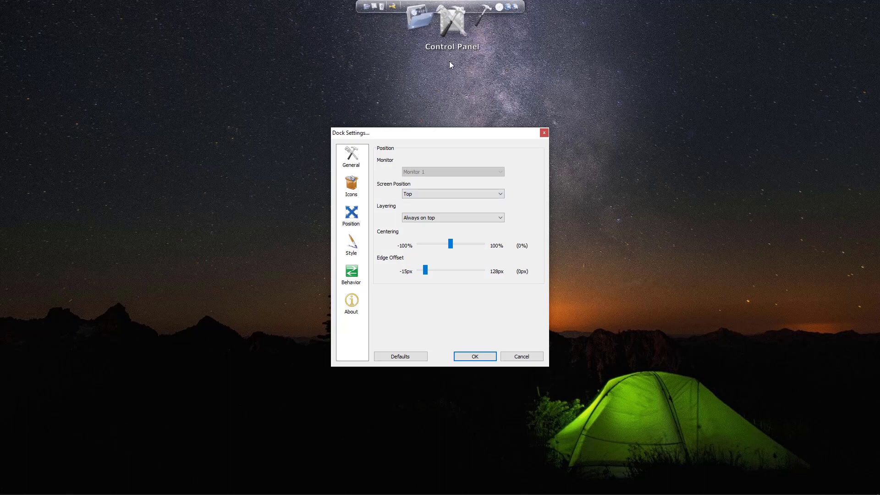
pyautogui.click(356, 242)
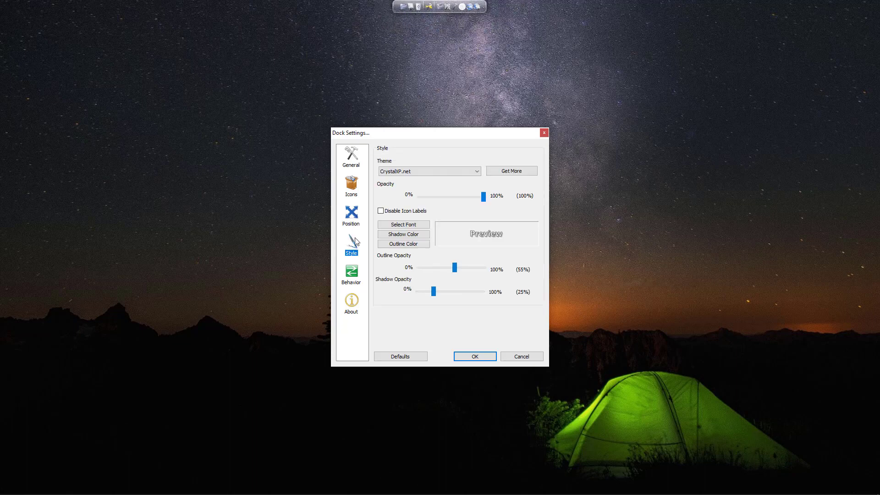
pyautogui.click(475, 357)
# Step: Change the dock theme from CrystalXP.net to Blank and apply with OK
pyautogui.rightClick(460, 6)
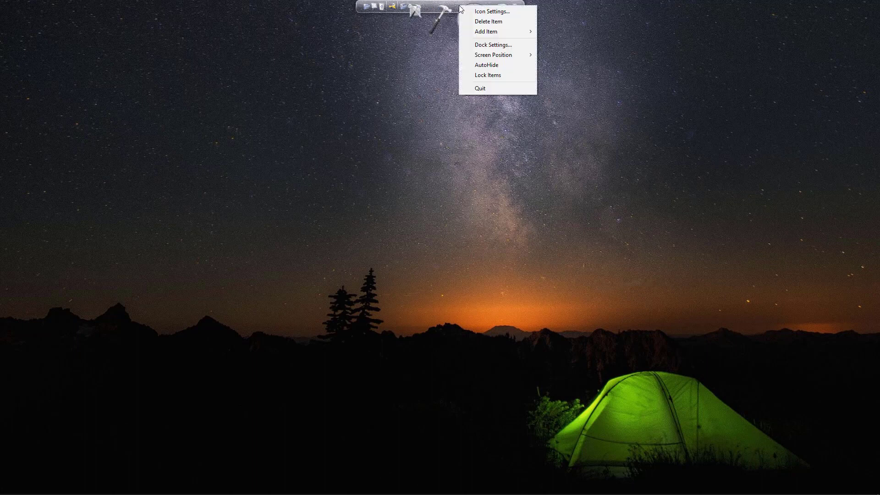
pyautogui.moveTo(510, 58)
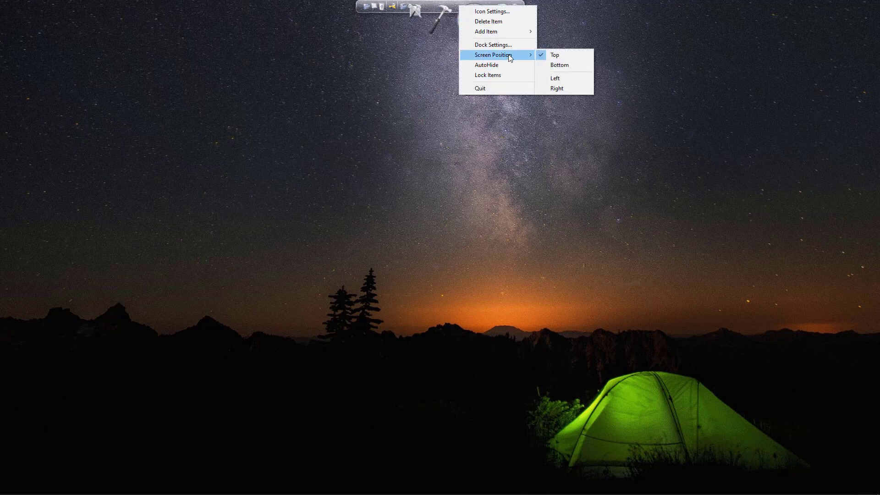
pyautogui.click(500, 45)
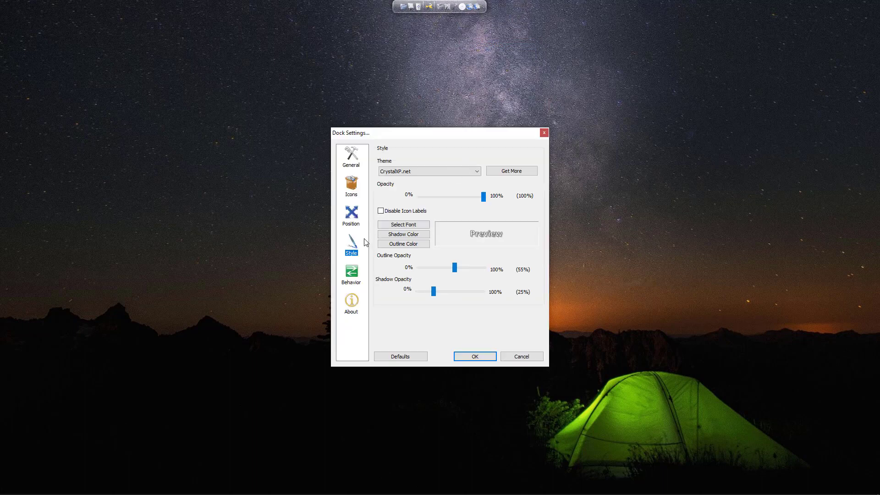
pyautogui.click(356, 220)
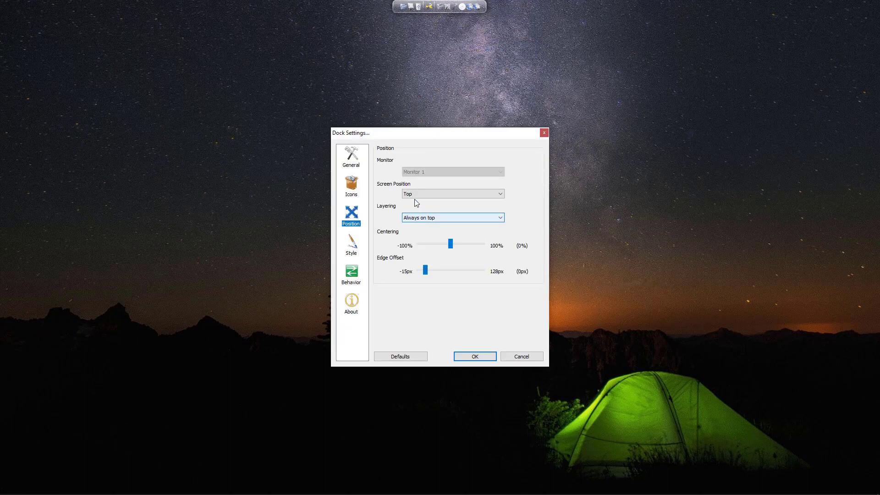
pyautogui.click(358, 245)
pyautogui.click(425, 174)
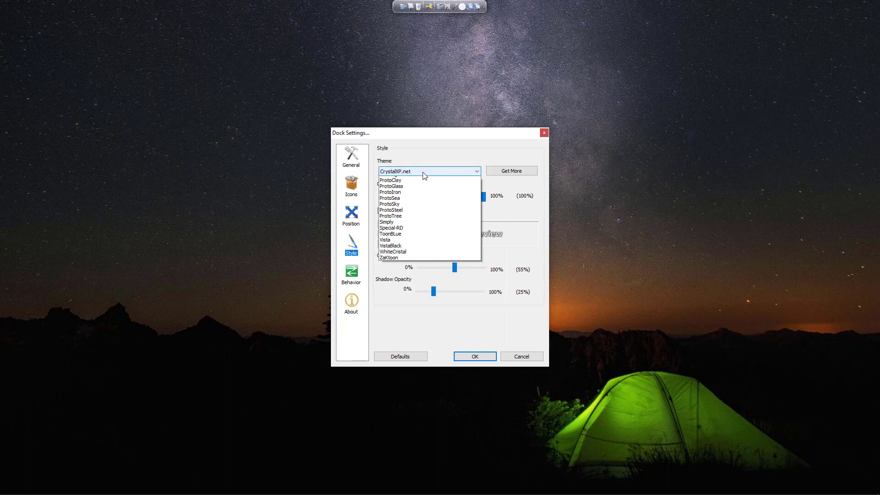
pyautogui.click(387, 221)
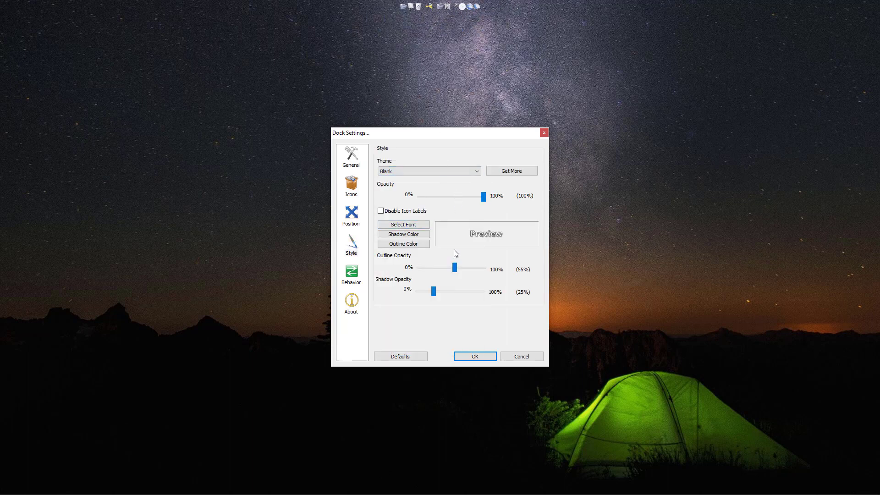
pyautogui.click(474, 357)
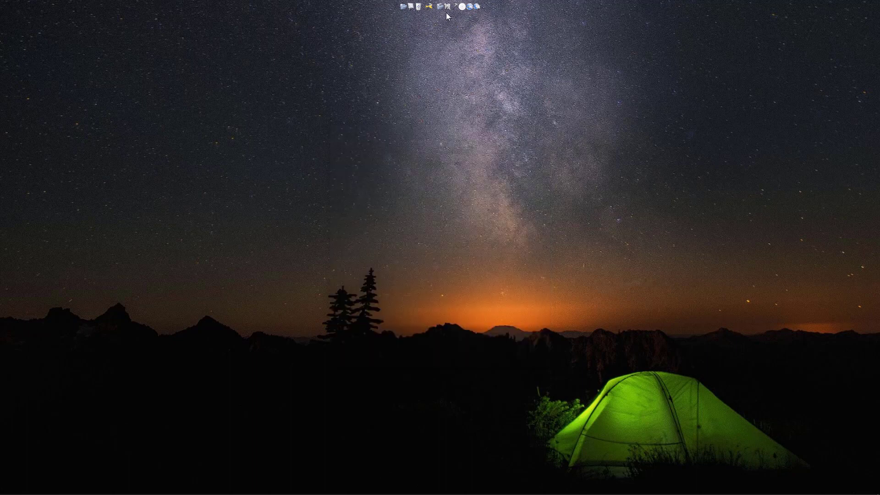
pyautogui.moveTo(17, 488)
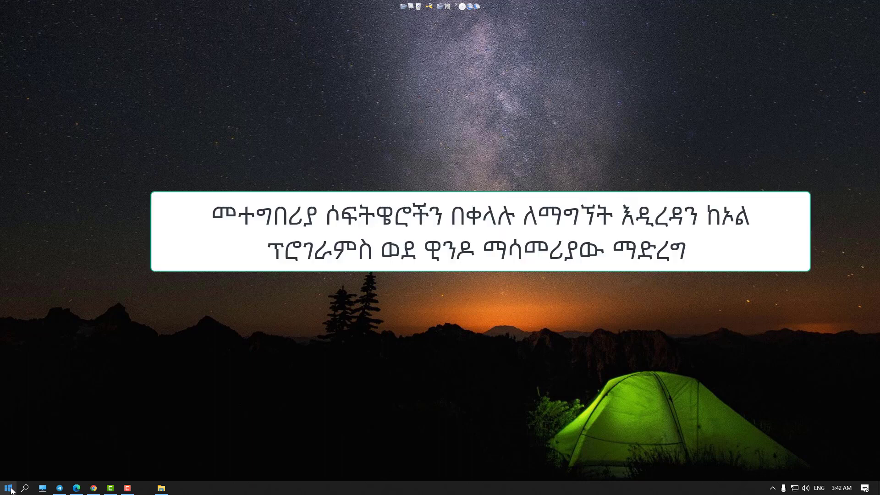
# Step: Open the file location of ArcMap 10.8 from the Start menu's ArcGIS group
pyautogui.click(9, 487)
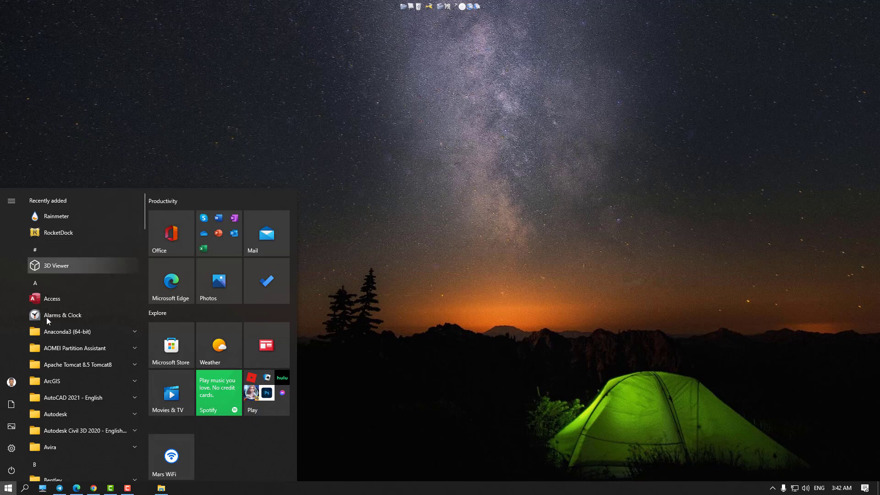
pyautogui.click(135, 381)
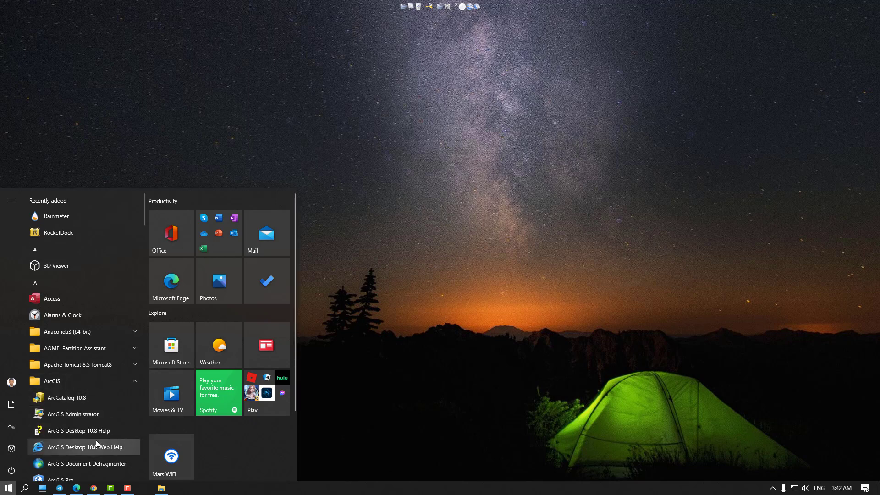
pyautogui.scroll(-4, 95, 440)
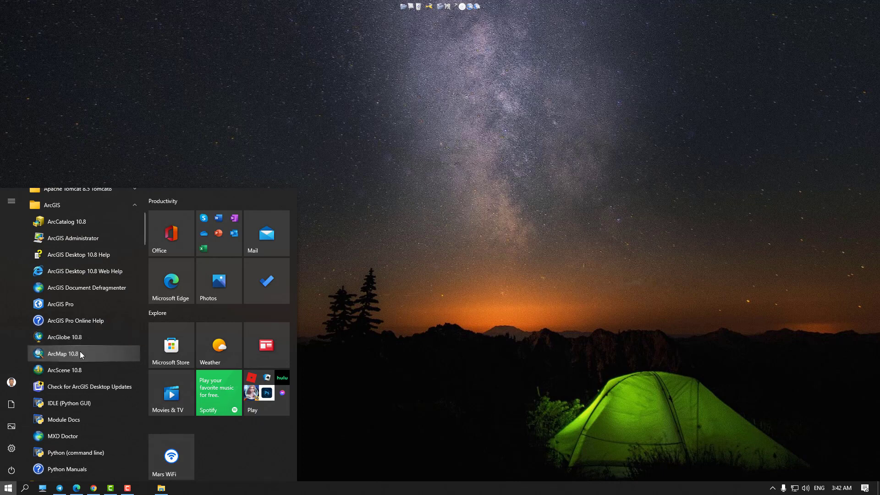
pyautogui.rightClick(80, 352)
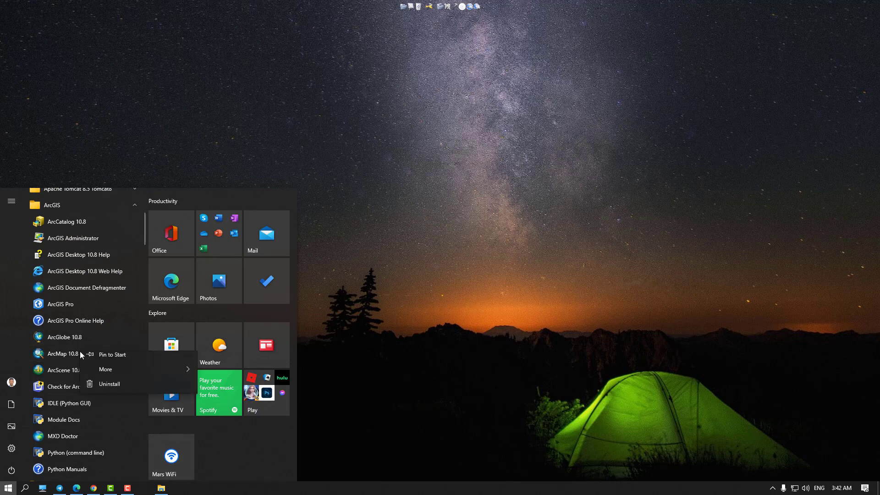
pyautogui.moveTo(130, 376)
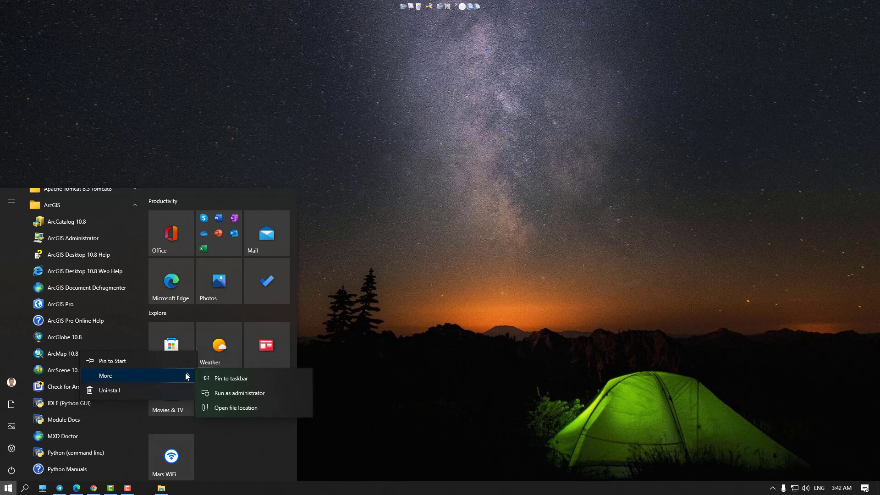
pyautogui.click(244, 408)
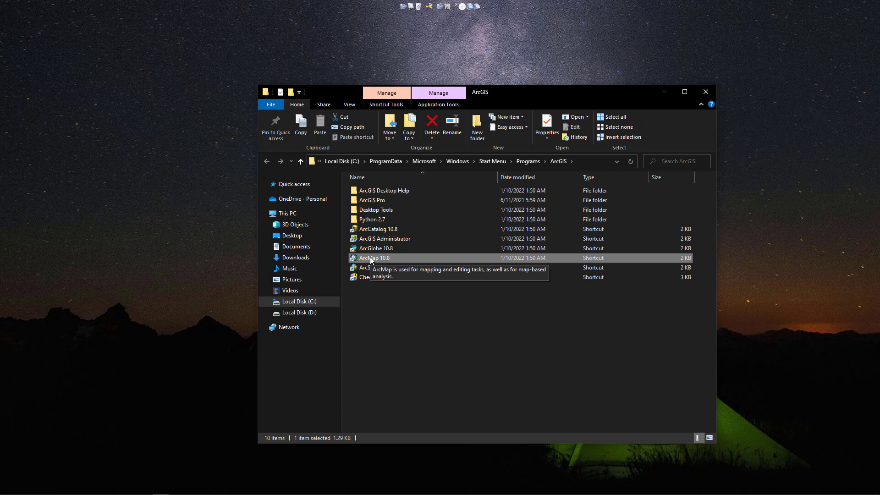
# Step: Drag the ArcMap 10.8 shortcut onto the dock, then open the ArcGIS Pro folder
pyautogui.moveTo(374, 250); pyautogui.dragTo(399, 14)
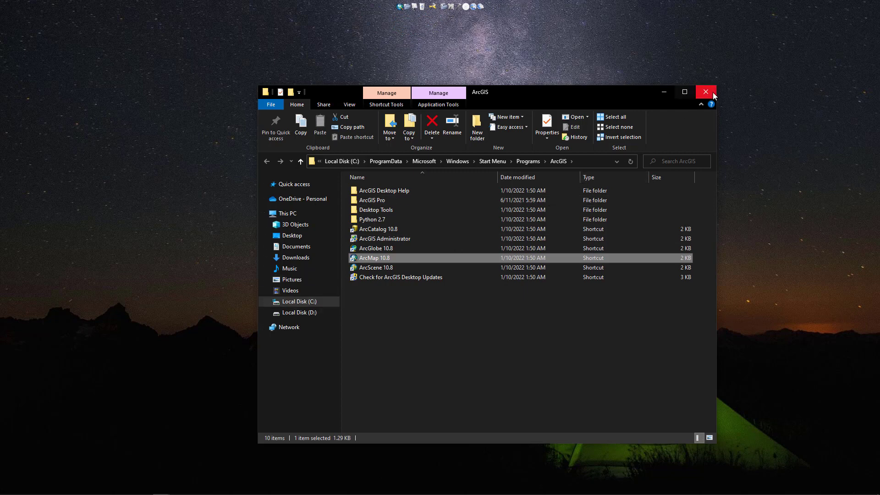
pyautogui.click(380, 201)
pyautogui.doubleClick(380, 202)
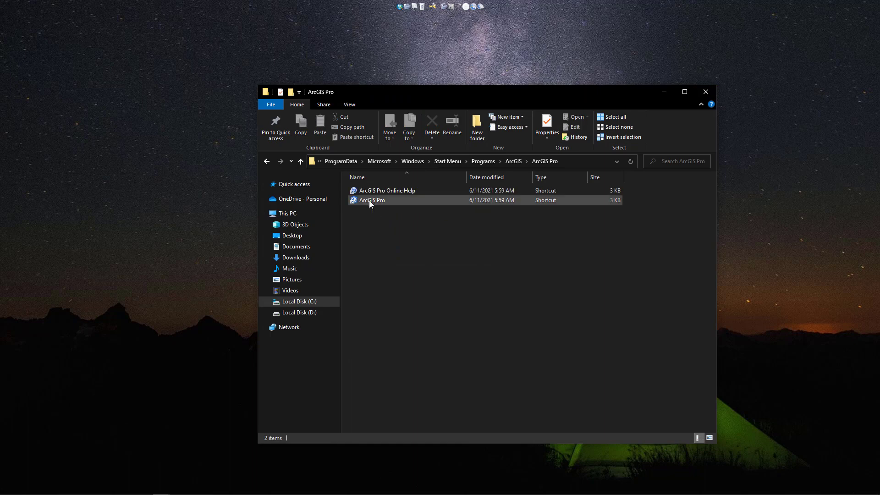
# Step: Add the ArcGIS Pro shortcut to the dock, dismissing the broken-shortcut warning, and close Explorer
pyautogui.moveTo(370, 199); pyautogui.dragTo(403, 13)
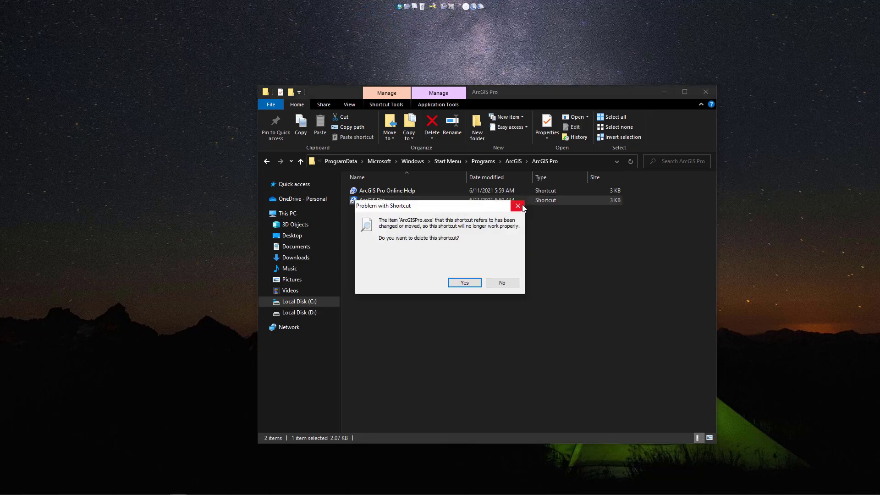
pyautogui.click(518, 206)
pyautogui.moveTo(362, 200); pyautogui.dragTo(382, 279)
pyautogui.click(705, 91)
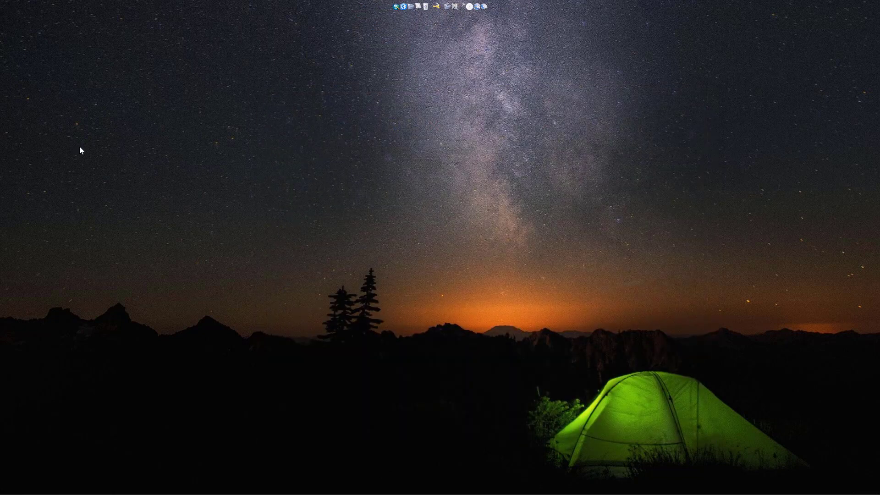
# Step: Open the Autodesk Batch Save Utility shortcut's file location from the Start menu's Autodesk group
pyautogui.moveTo(46, 494)
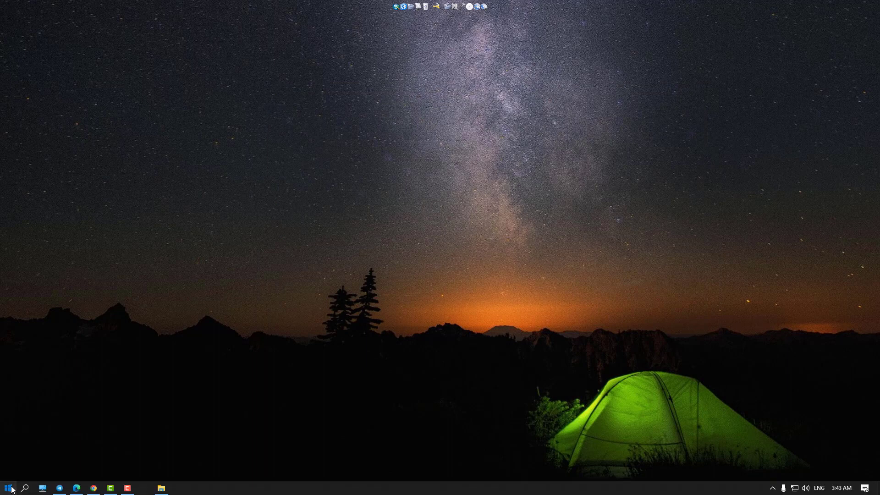
pyautogui.click(11, 489)
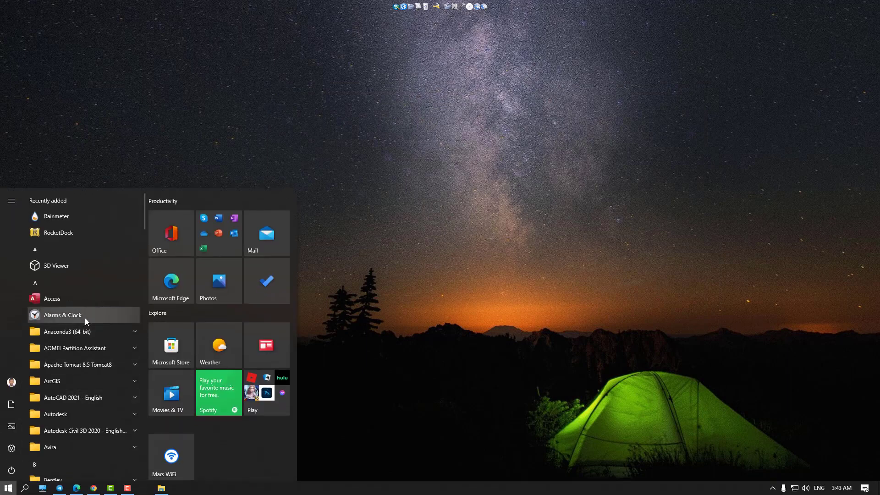
pyautogui.scroll(-3, 85, 321)
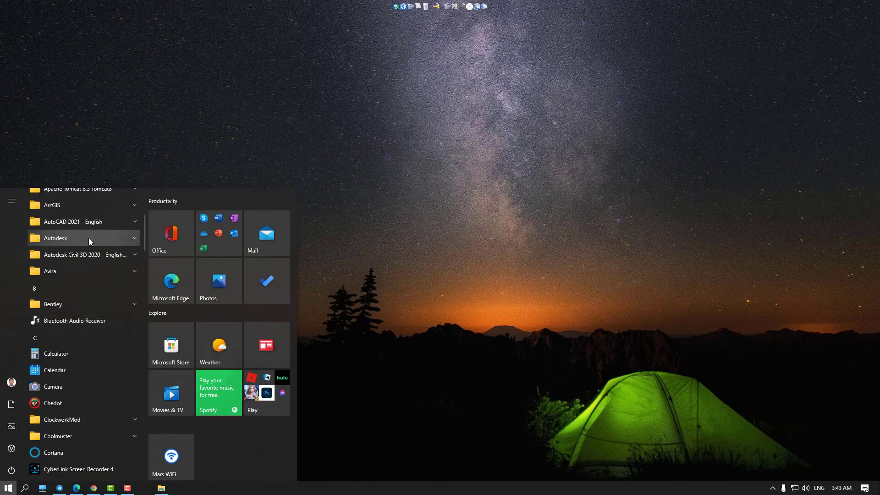
pyautogui.click(132, 239)
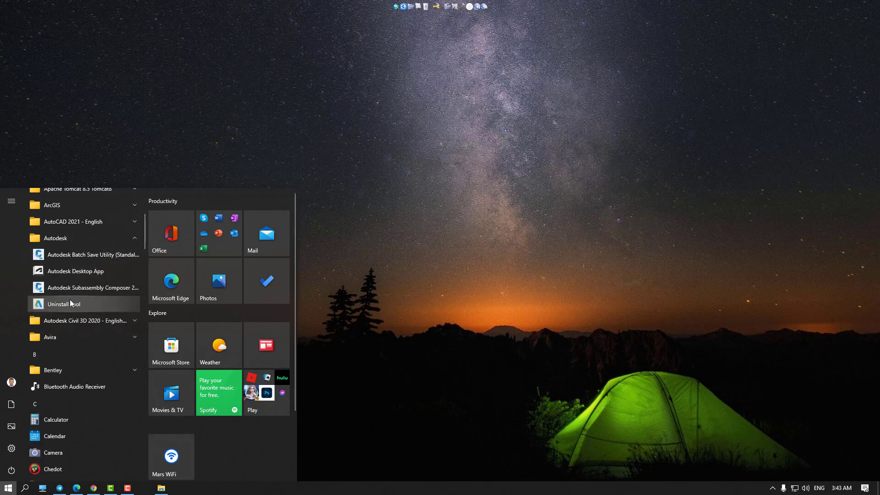
pyautogui.rightClick(99, 255)
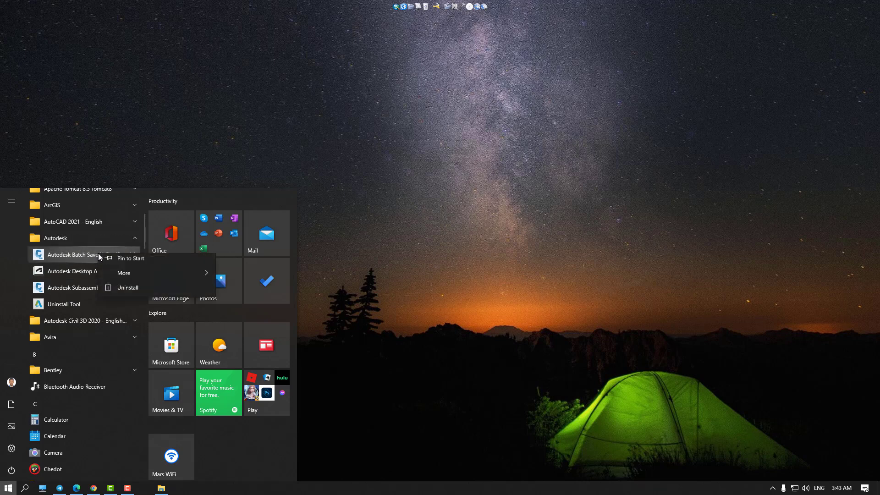
pyautogui.moveTo(136, 275)
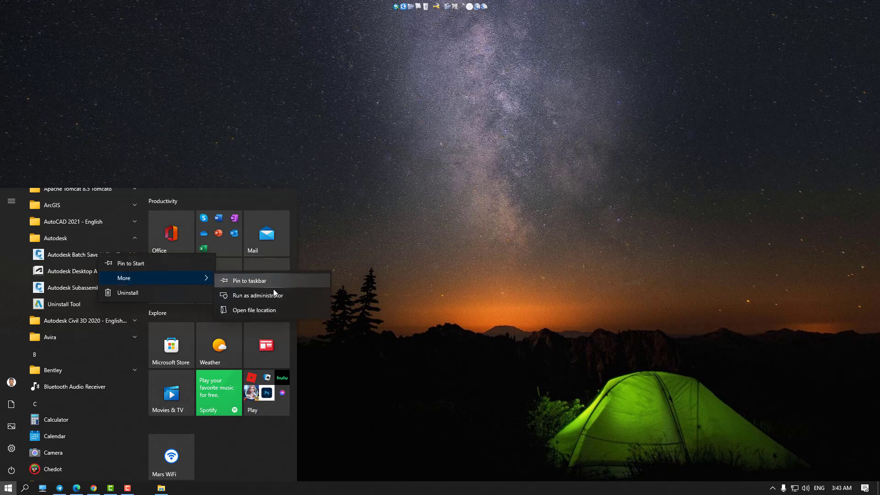
pyautogui.click(280, 312)
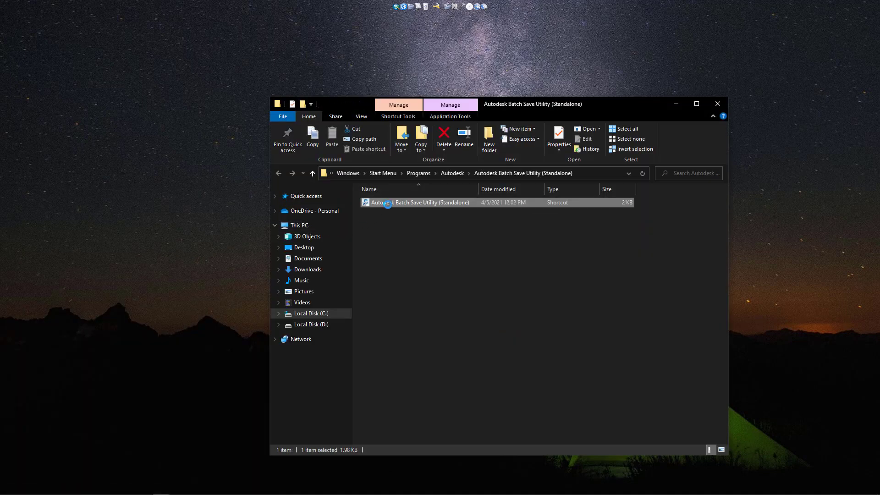
# Step: Add the Batch Save Utility shortcut to the dock, remove the blank icon, and close Explorer
pyautogui.moveTo(387, 202); pyautogui.dragTo(400, 14)
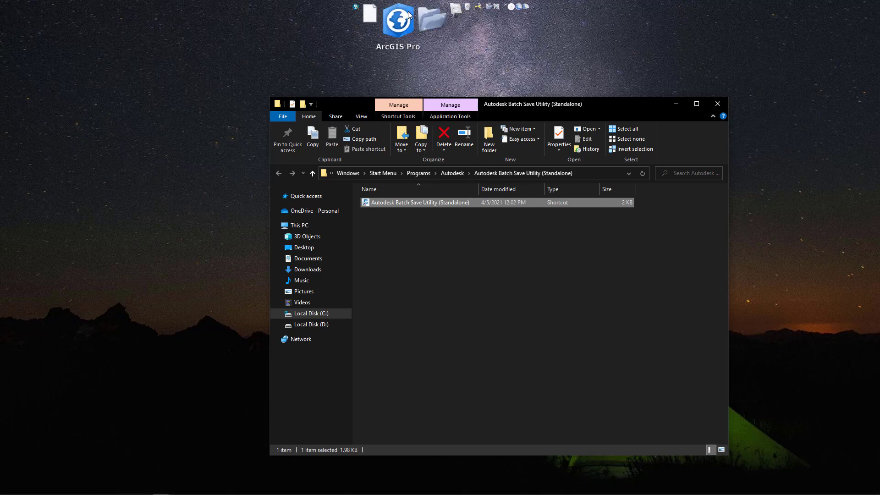
pyautogui.moveTo(399, 19); pyautogui.dragTo(279, 49)
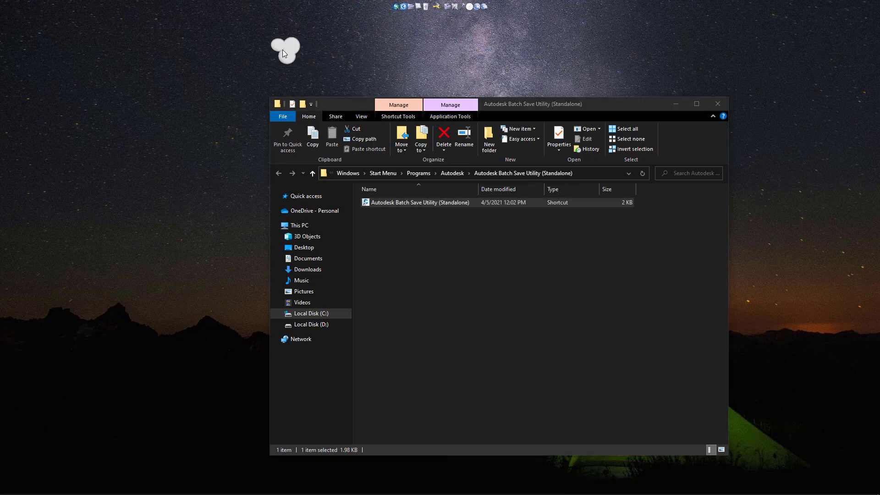
pyautogui.click(718, 104)
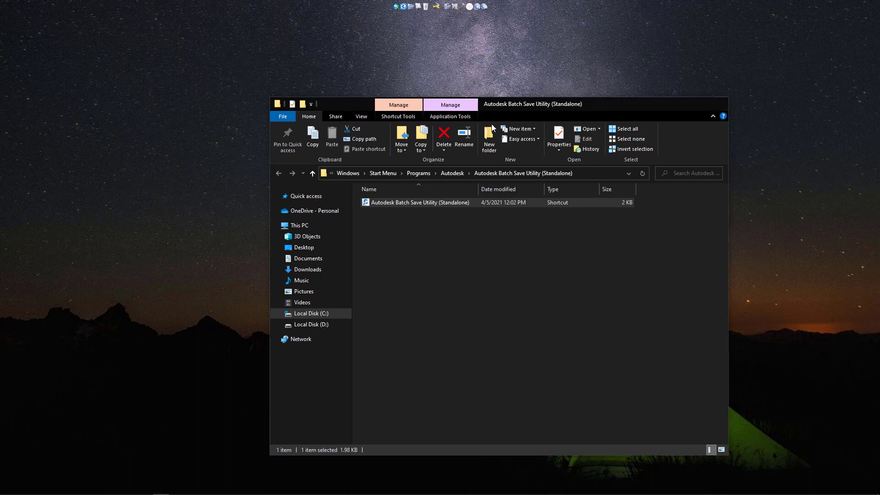
pyautogui.moveTo(33, 493)
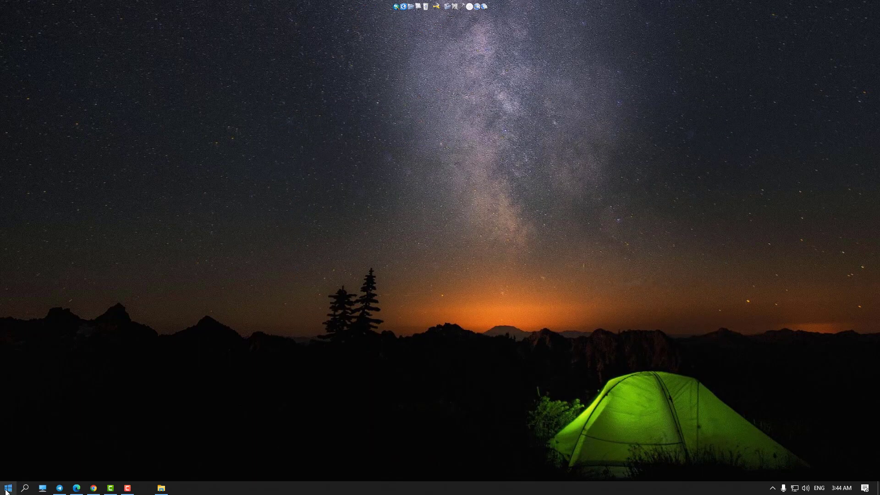
# Step: Enlarge the dock icons to 31px in Dock Settings' Icons page and confirm with OK
pyautogui.rightClick(463, 12)
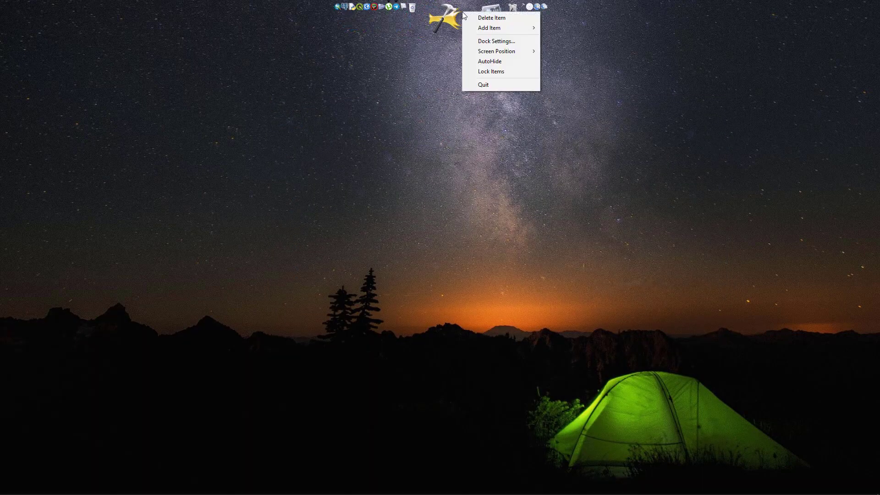
pyautogui.click(497, 41)
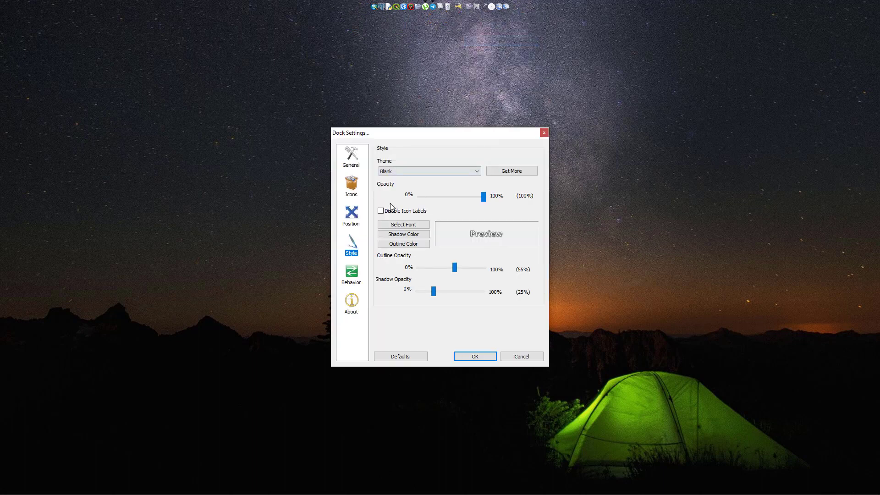
pyautogui.click(351, 188)
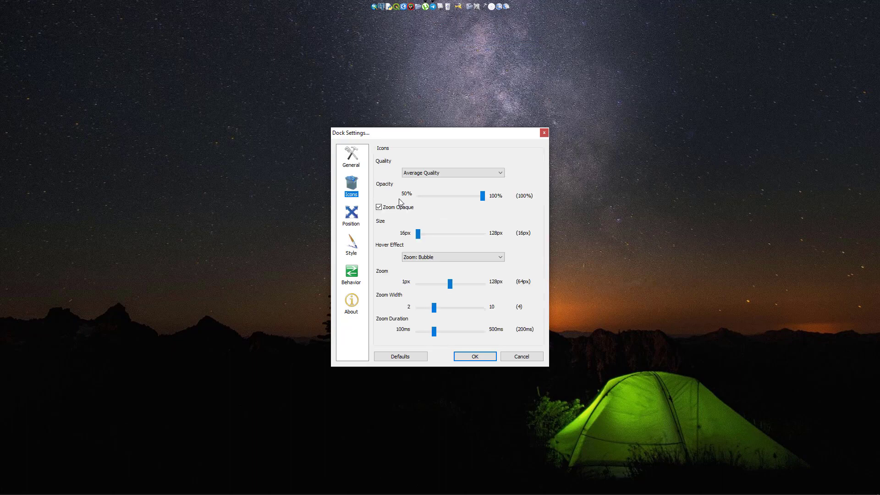
pyautogui.moveTo(418, 237); pyautogui.dragTo(422, 236)
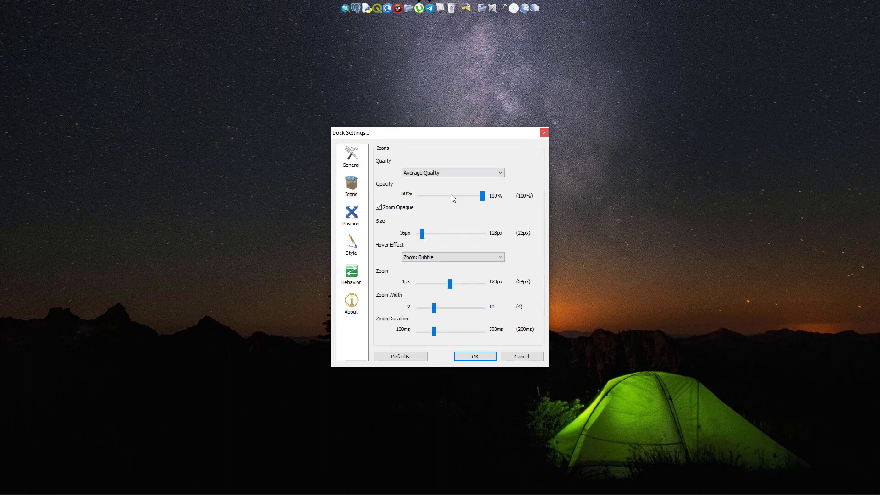
pyautogui.moveTo(425, 237); pyautogui.dragTo(429, 238)
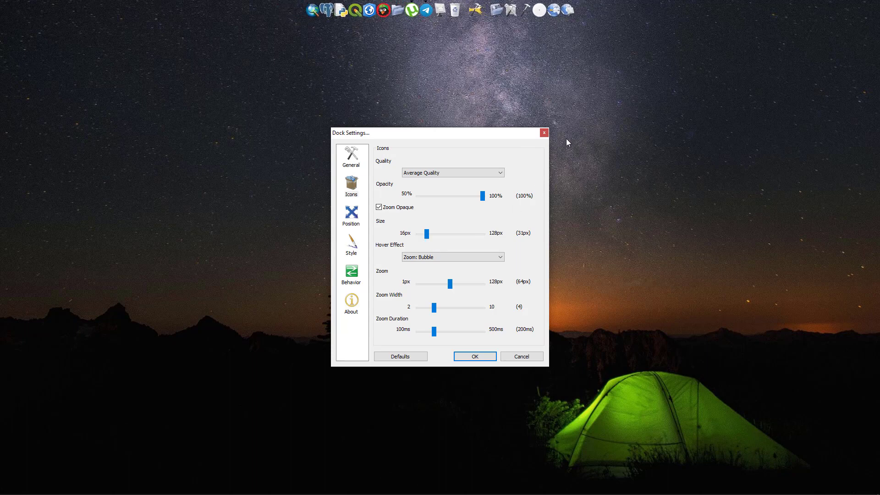
pyautogui.click(475, 356)
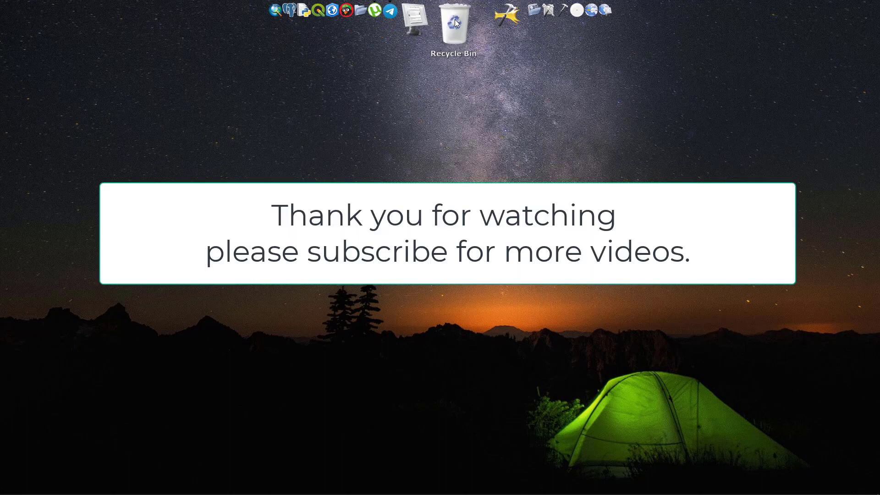
pyautogui.click(455, 20)
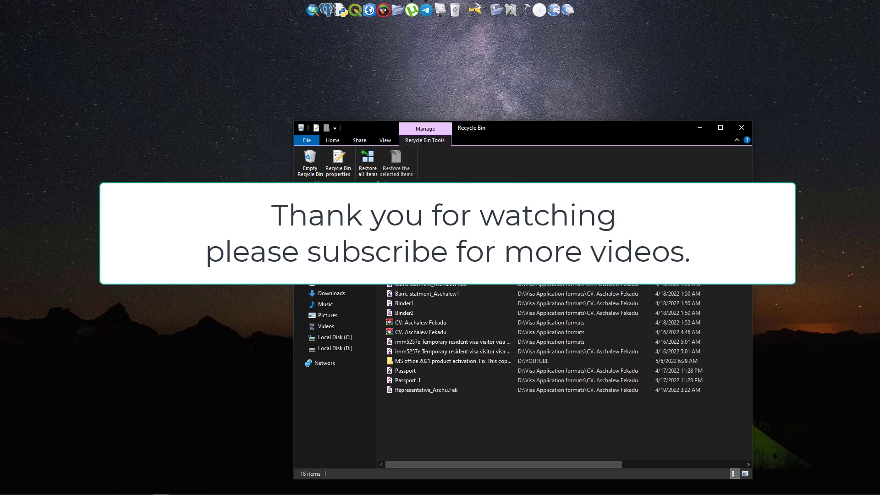
pyautogui.click(741, 128)
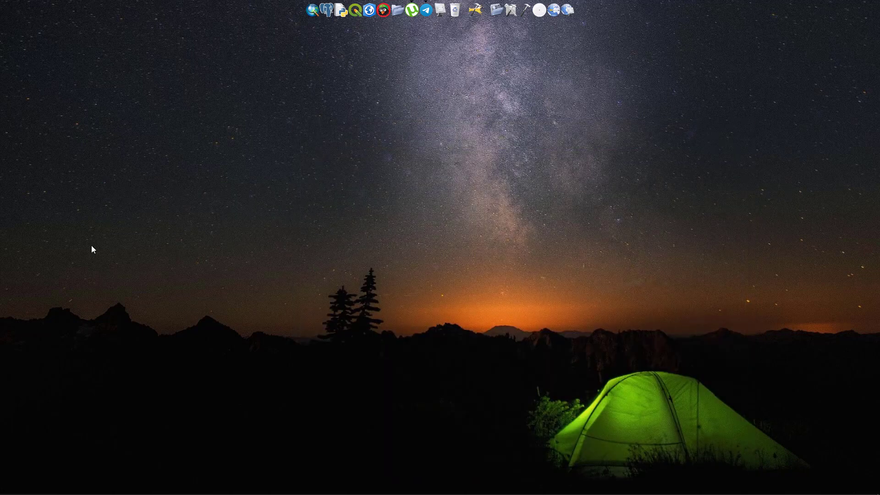
pyautogui.moveTo(216, 483)
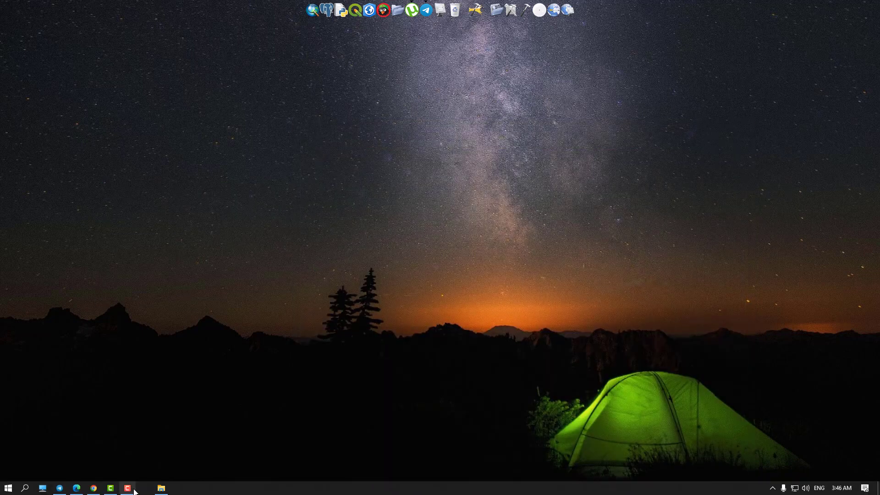